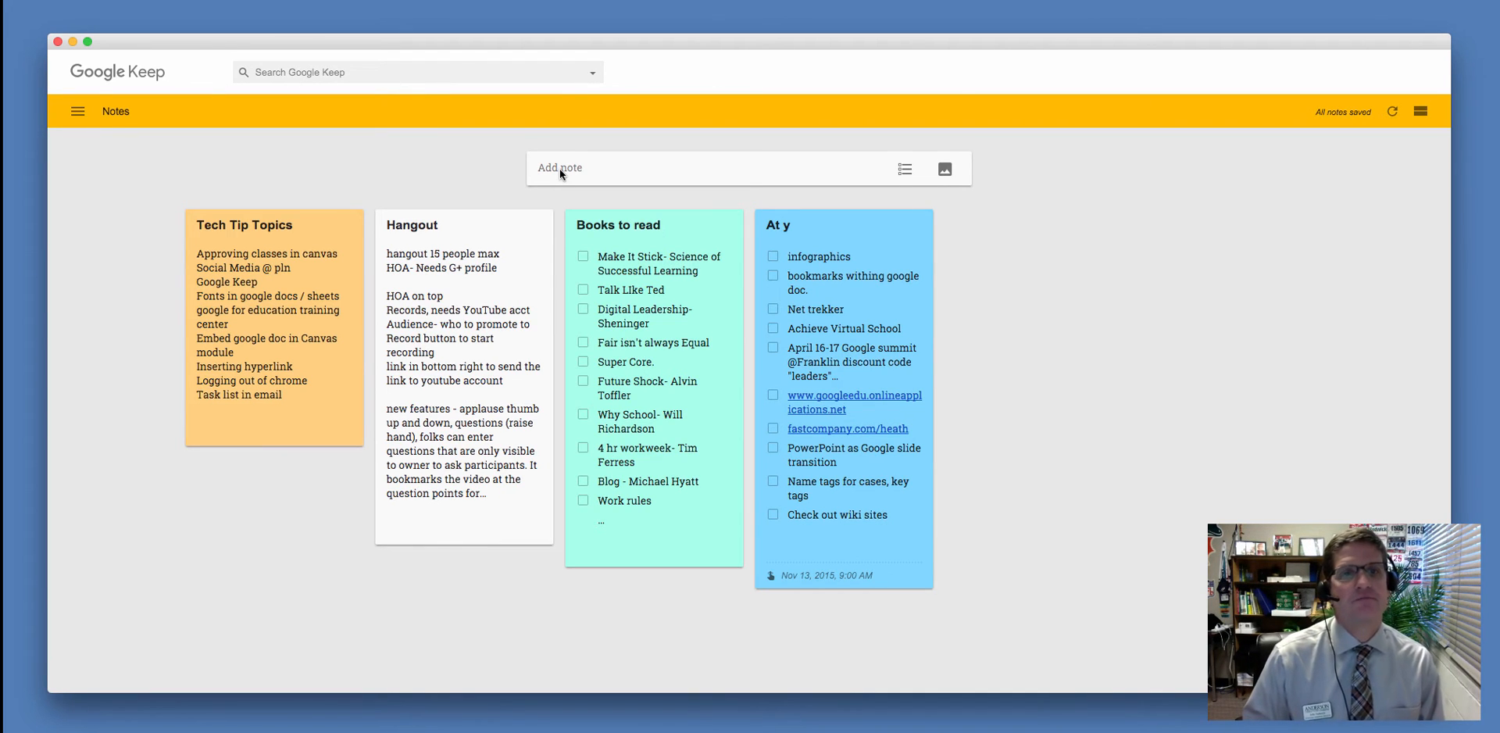
# - Create a note titled "PDQ PD" with the lines "Talk about sharing" and "Talk about Google Doc"
pyautogui.click(560, 169)
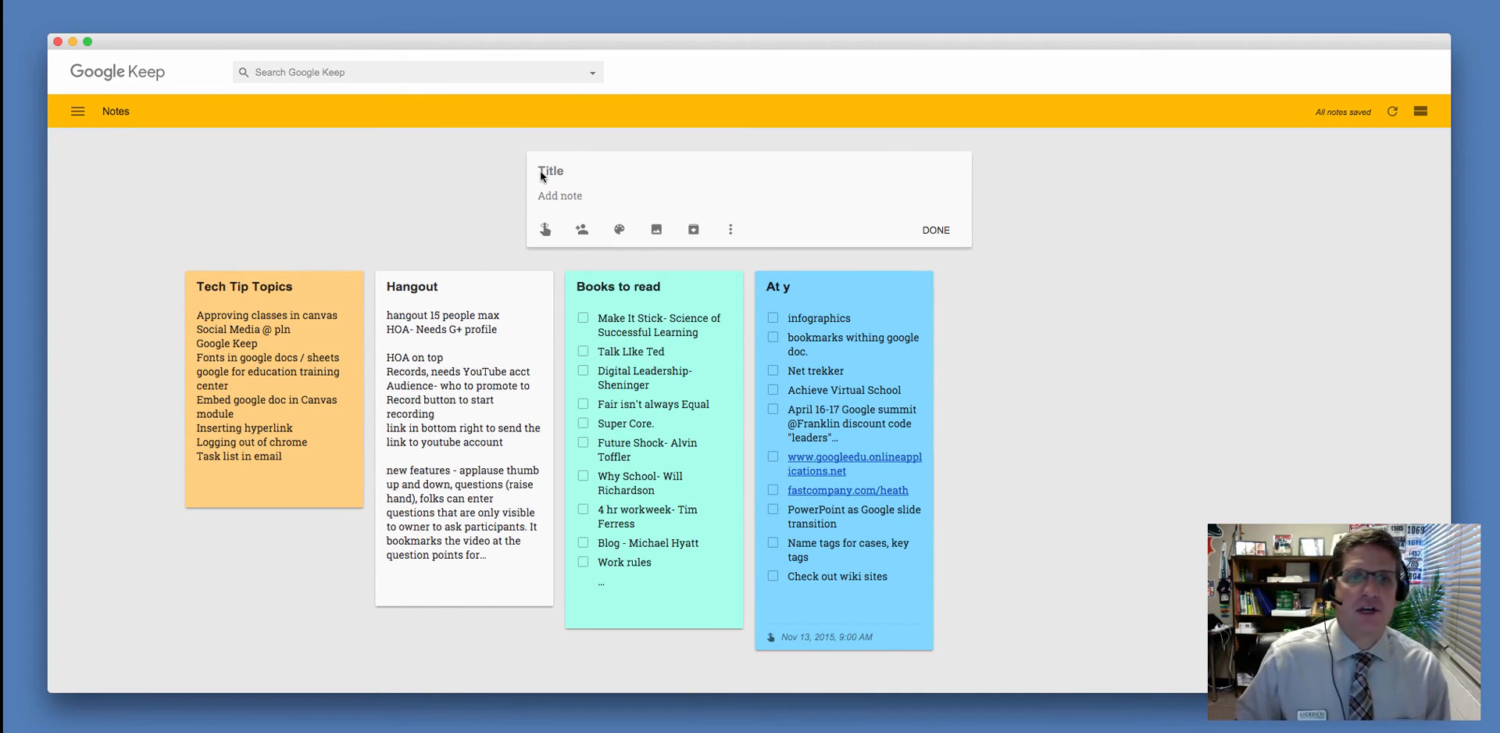
pyautogui.click(540, 175)
pyautogui.write('PD')
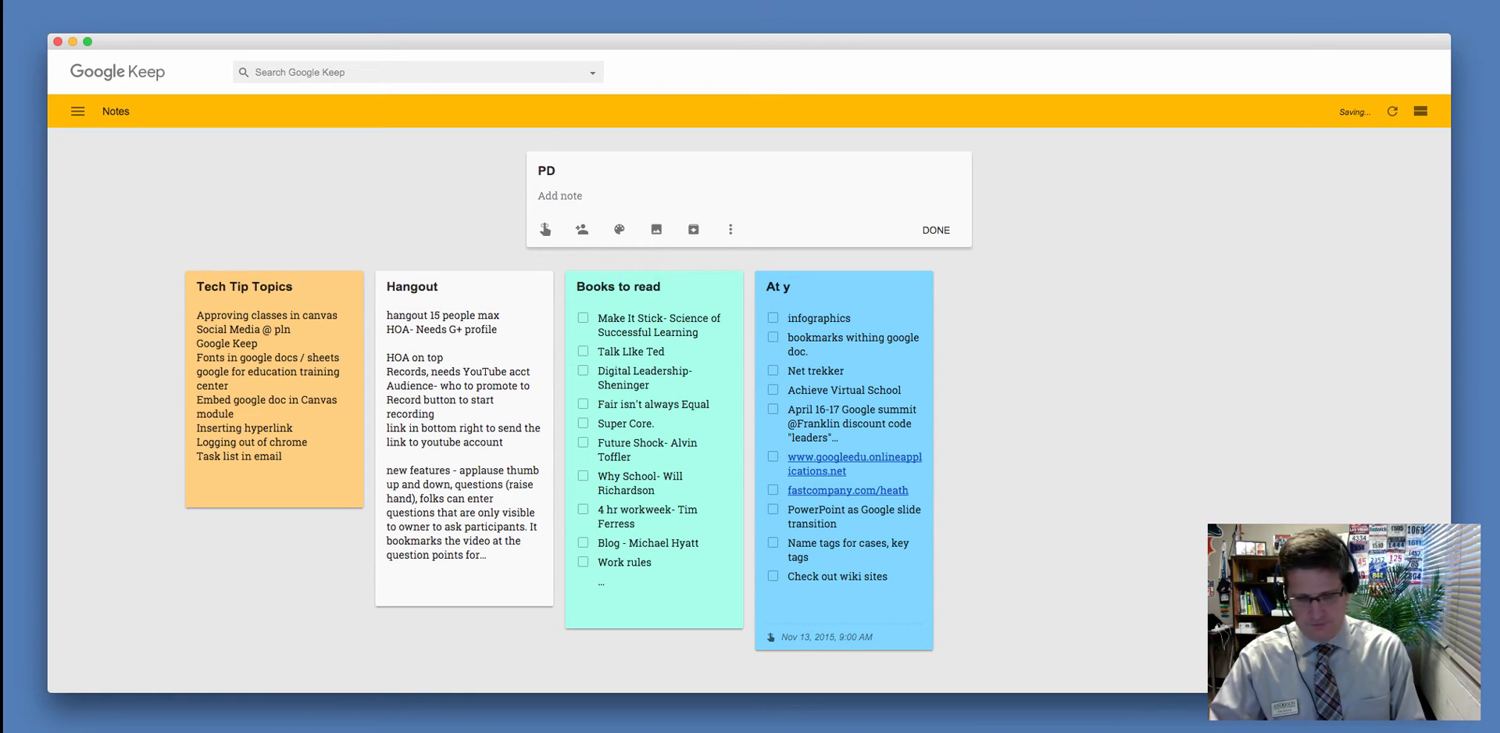
pyautogui.write('Q PD')
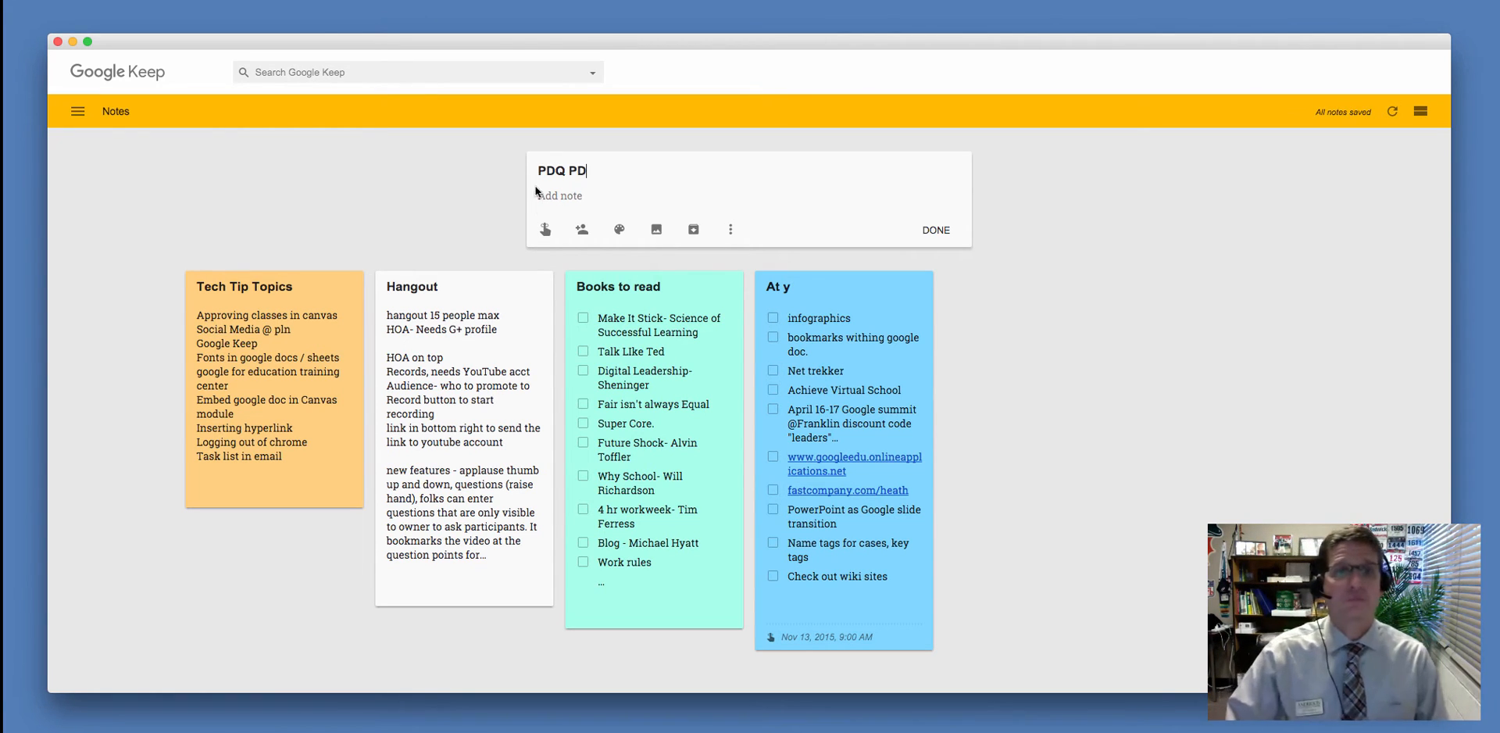
pyautogui.click(543, 198)
pyautogui.write('Talk about sharing')
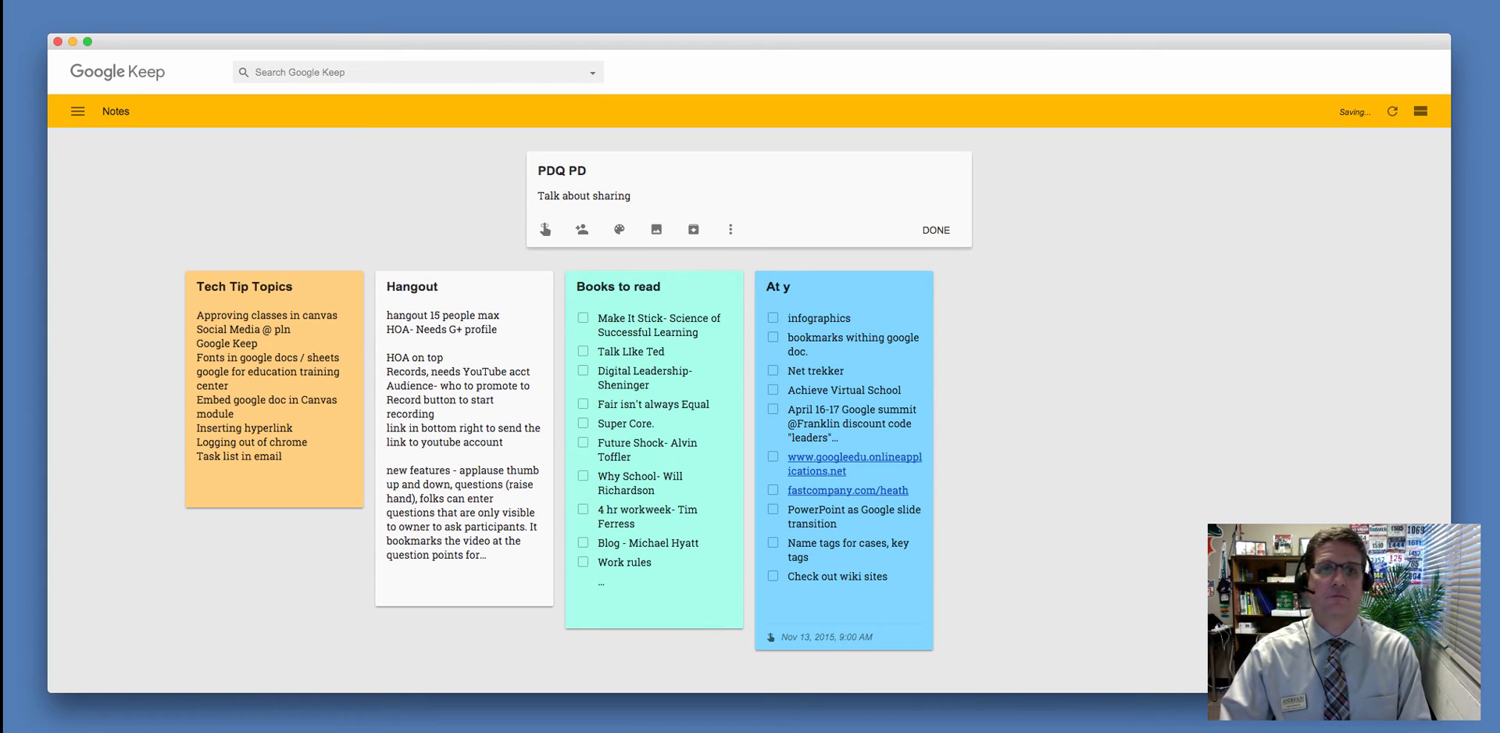
pyautogui.press('Return')
pyautogui.write('Talk')
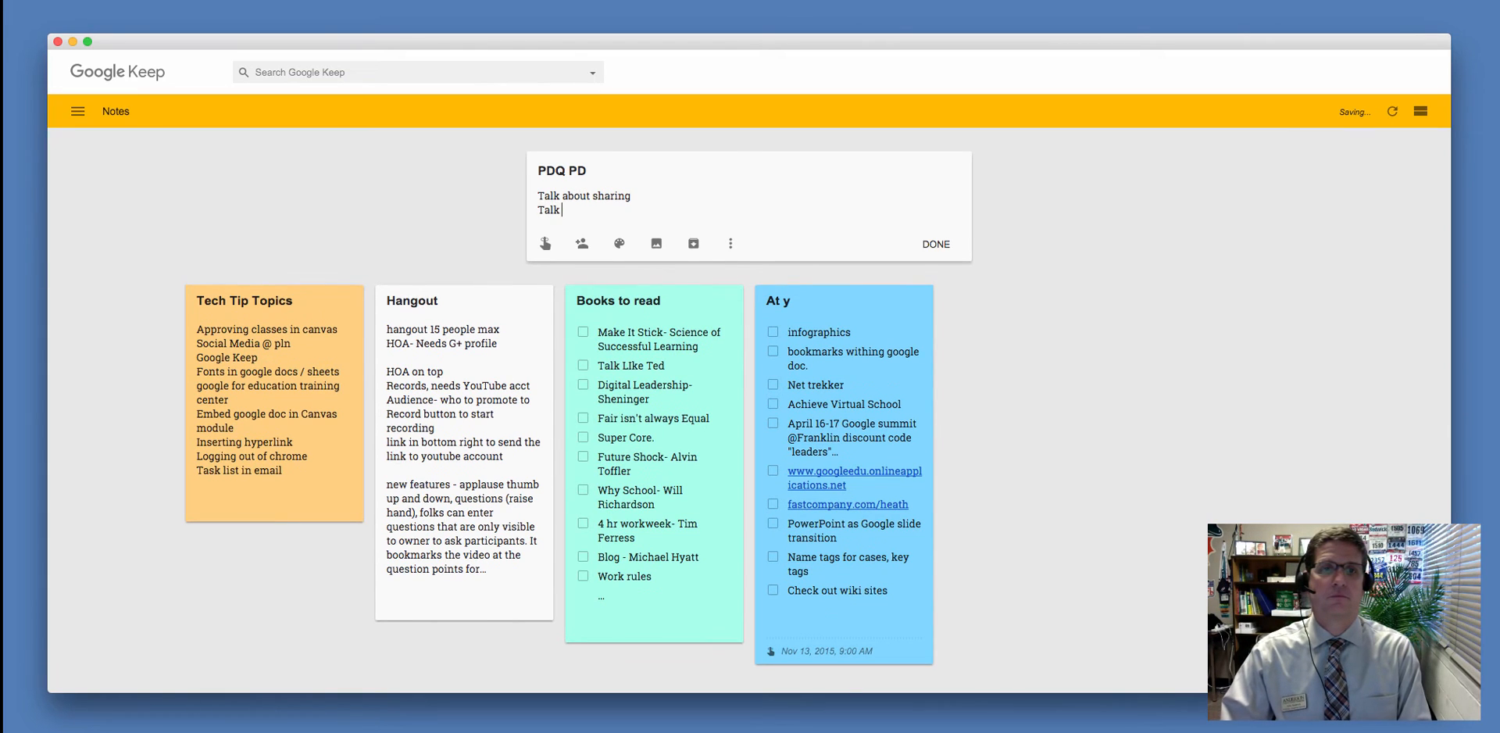
pyautogui.write(' about Google Doc')
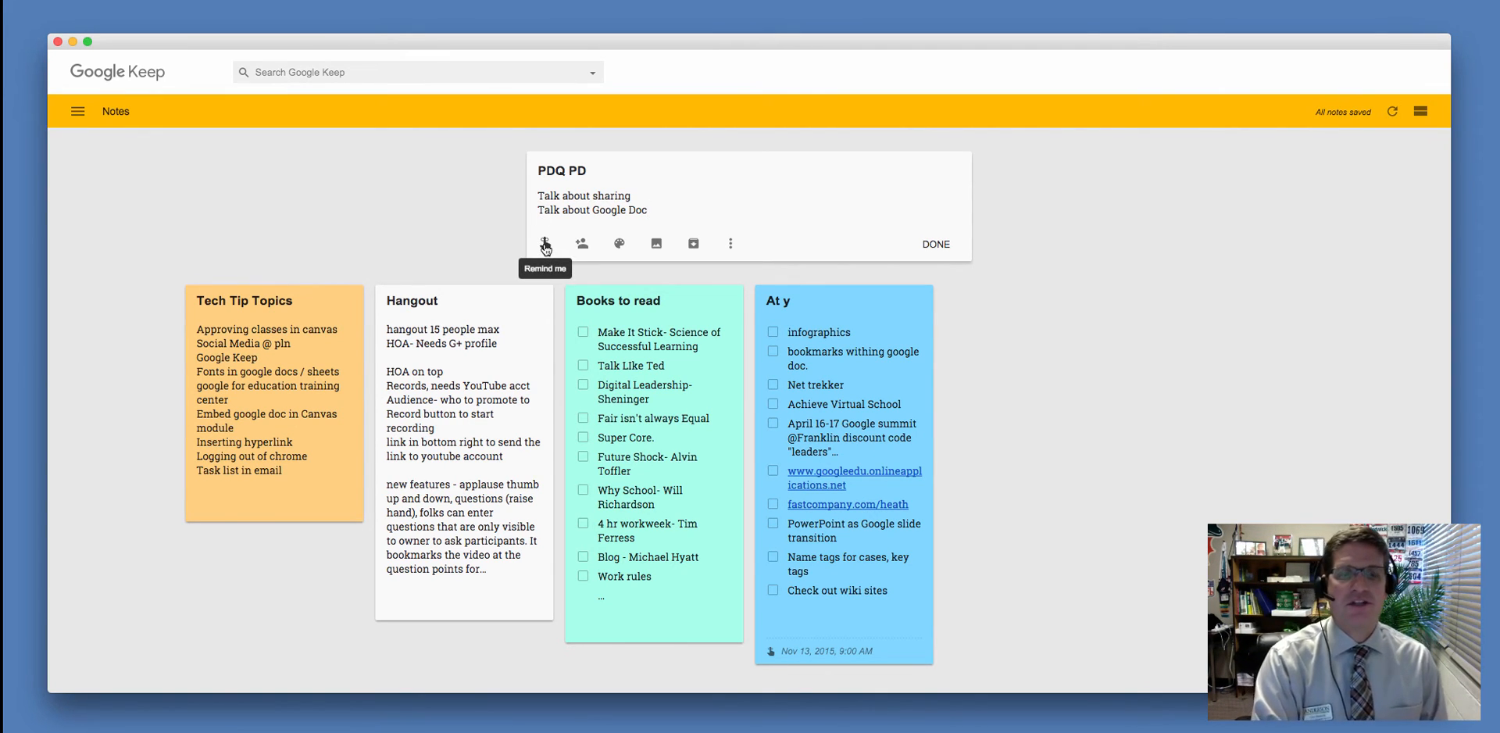
# - View the PDQ PD note's reminder options and its sharing settings without changing either
pyautogui.click(545, 244)
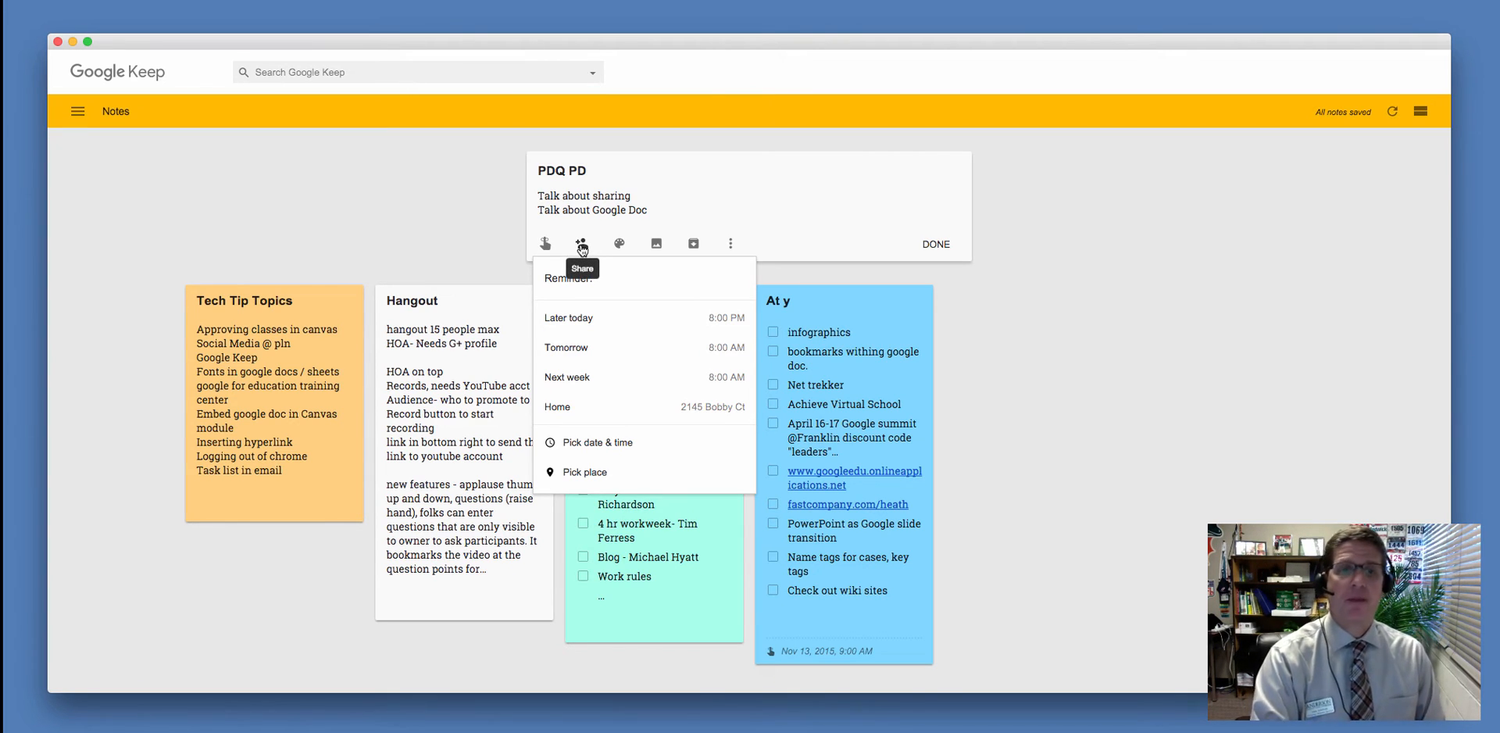
pyautogui.click(582, 246)
pyautogui.click(582, 245)
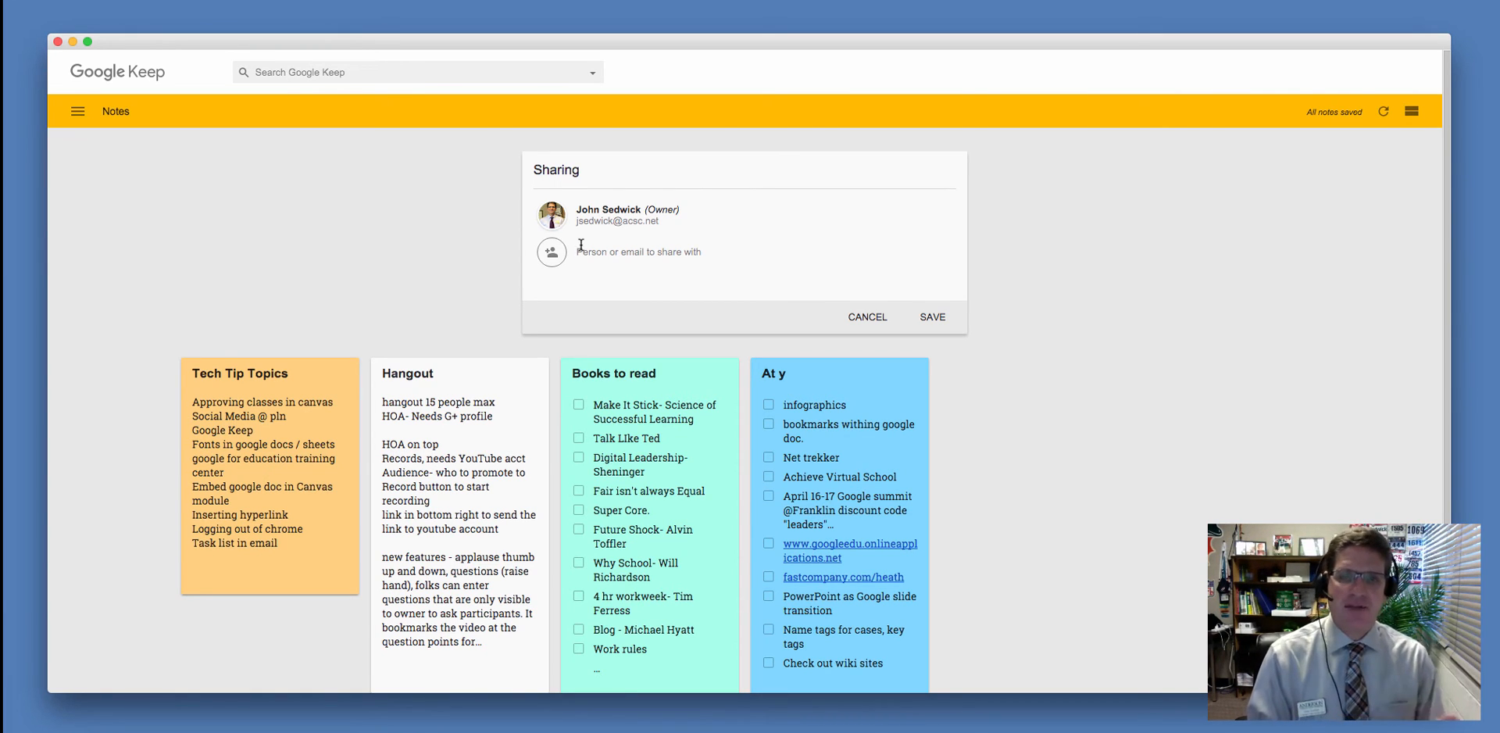
pyautogui.click(867, 317)
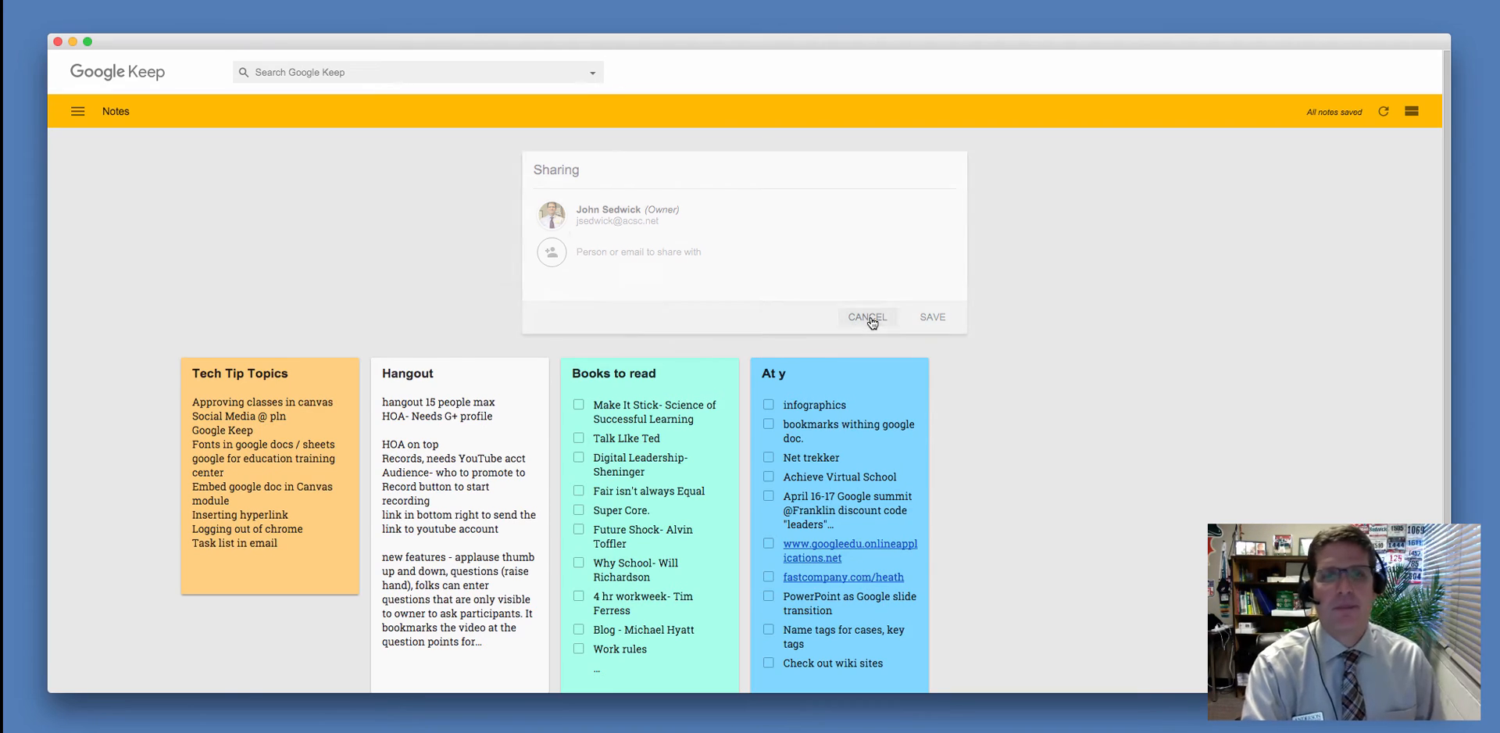
# - Try blue as the PDQ PD note's background colour and settle on yellow
pyautogui.moveTo(622, 247)
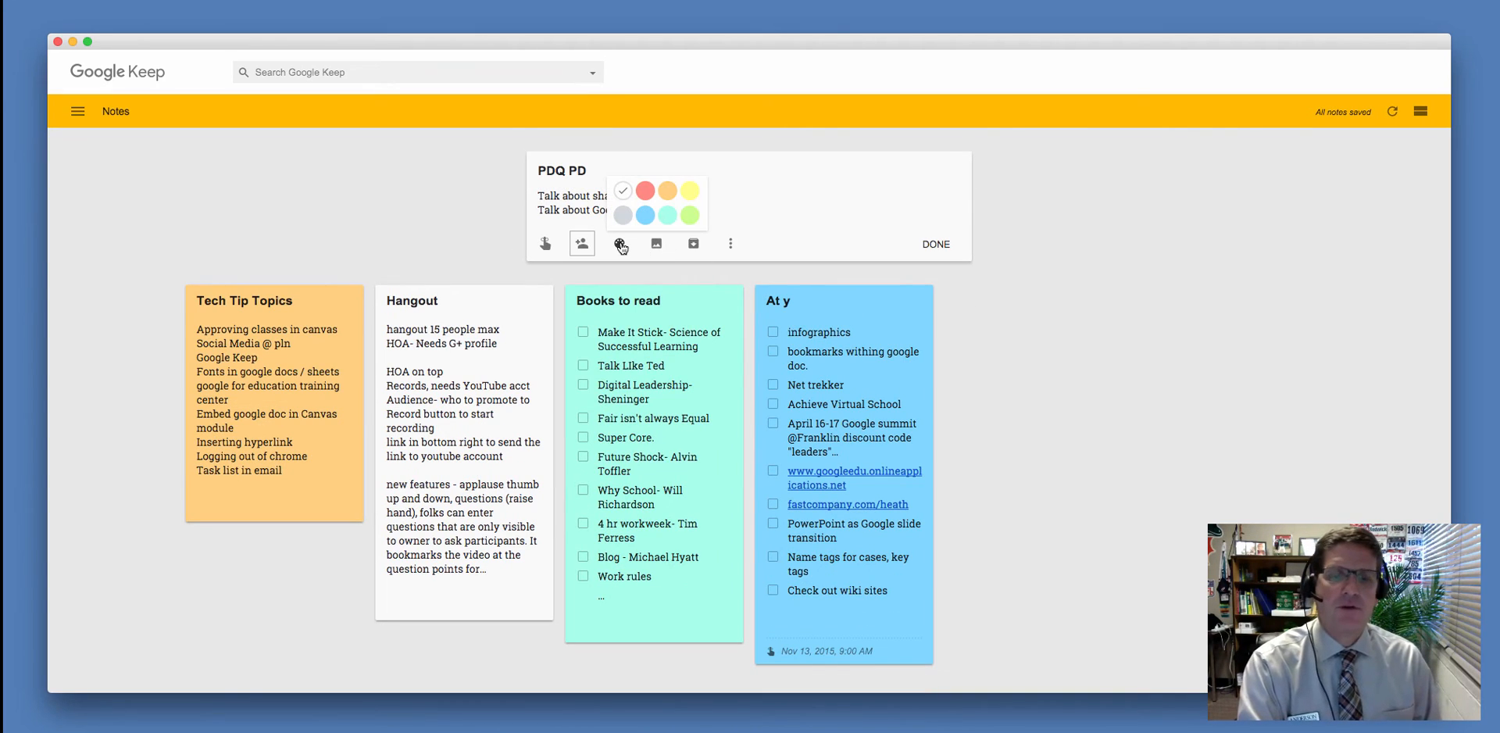
pyautogui.click(646, 218)
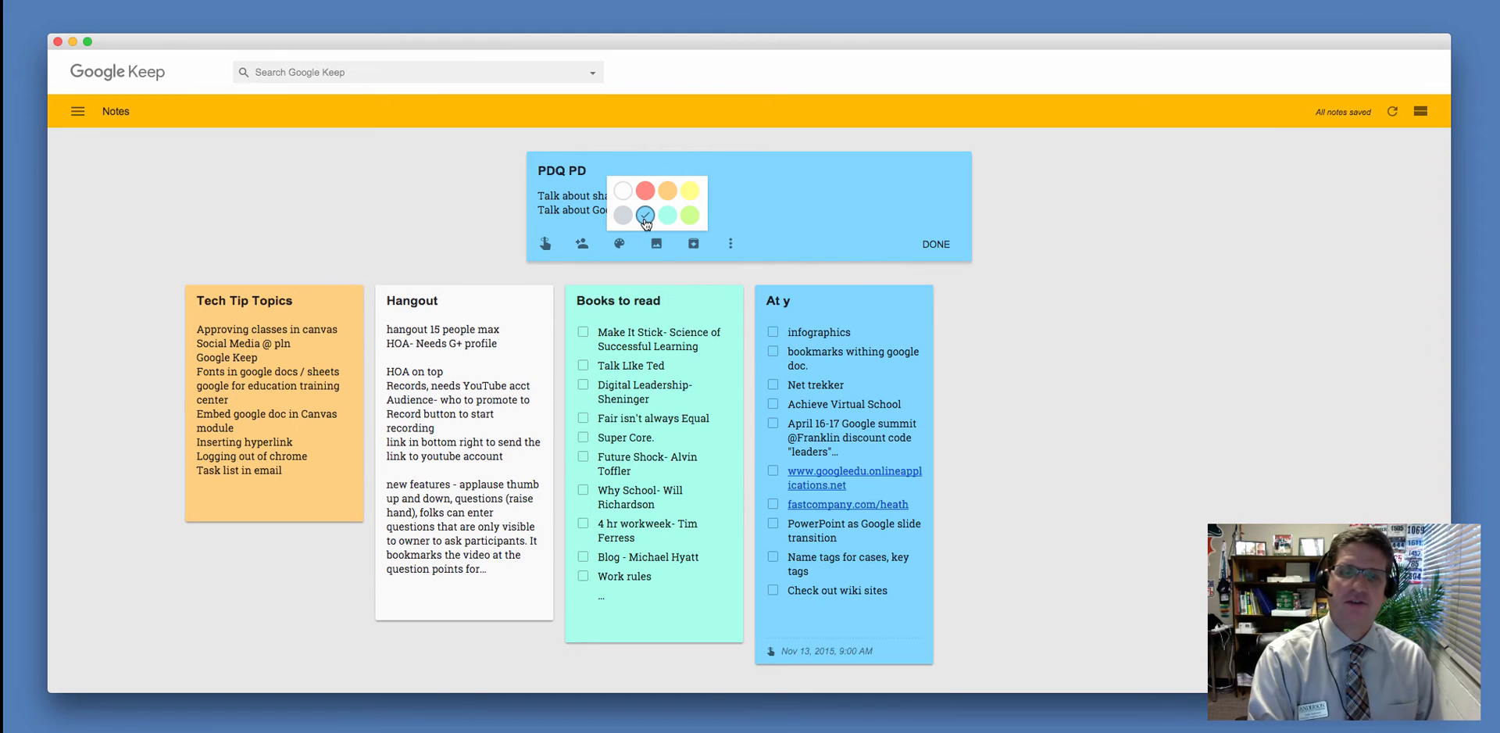
pyautogui.click(689, 191)
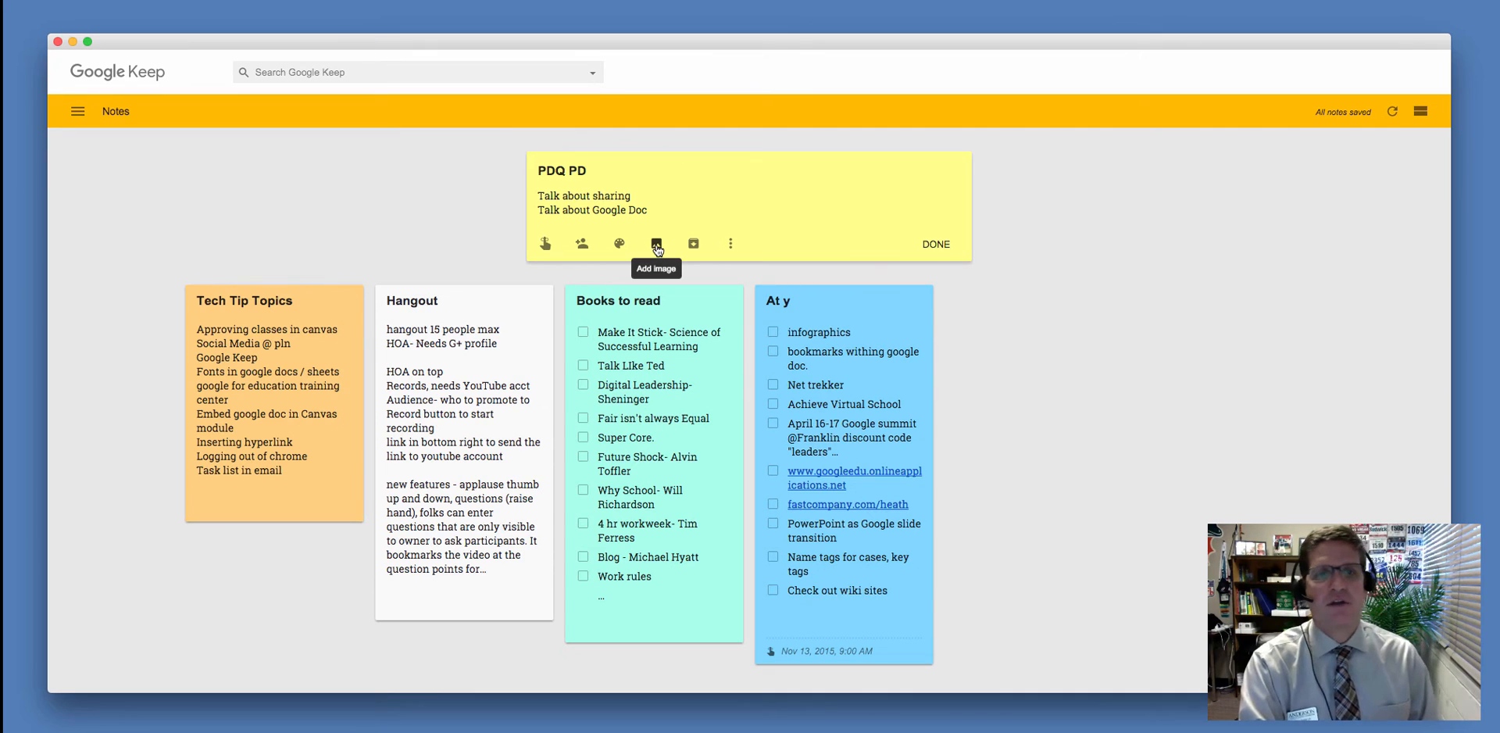
# - Add the image car.jpg to the PDQ PD note and show its text lines as checkboxes
pyautogui.click(657, 245)
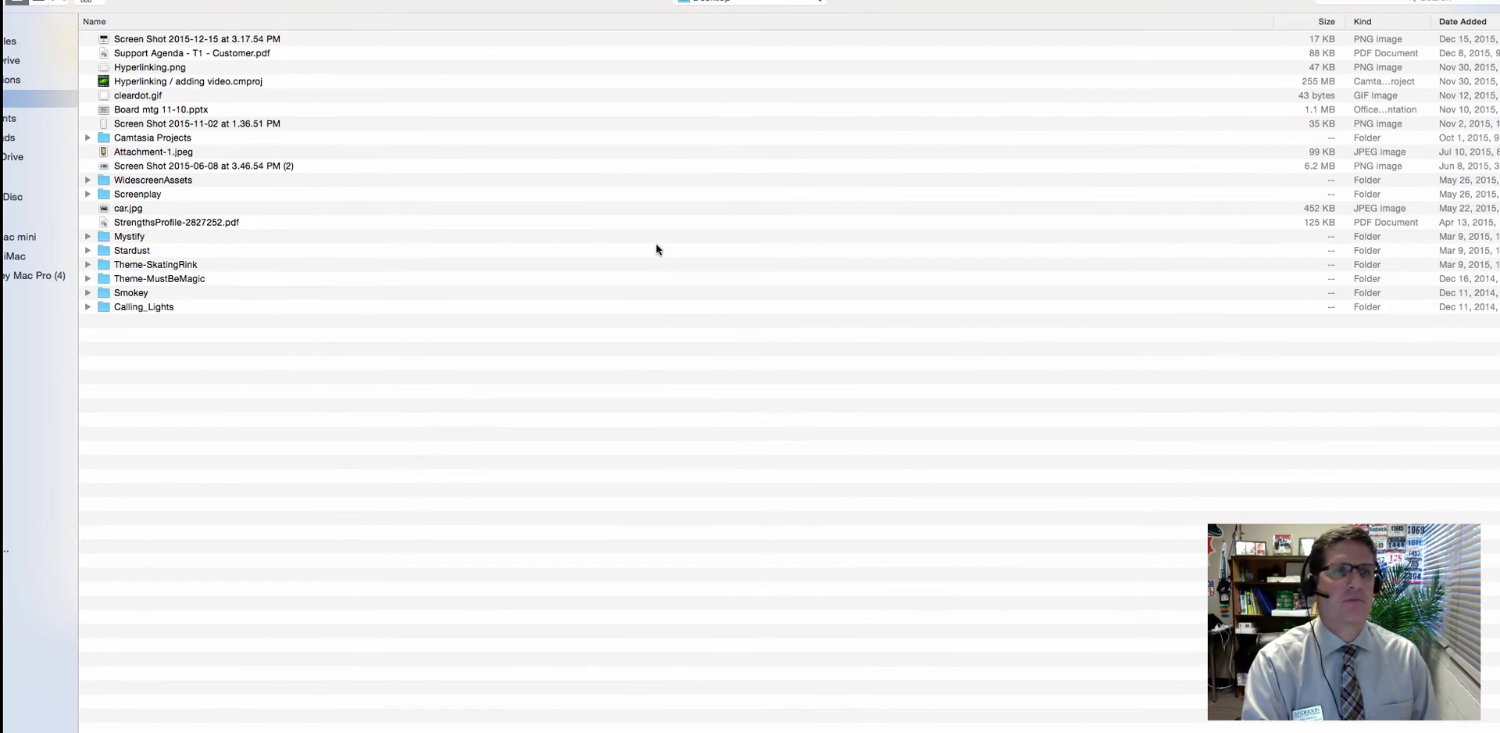
pyautogui.click(121, 211)
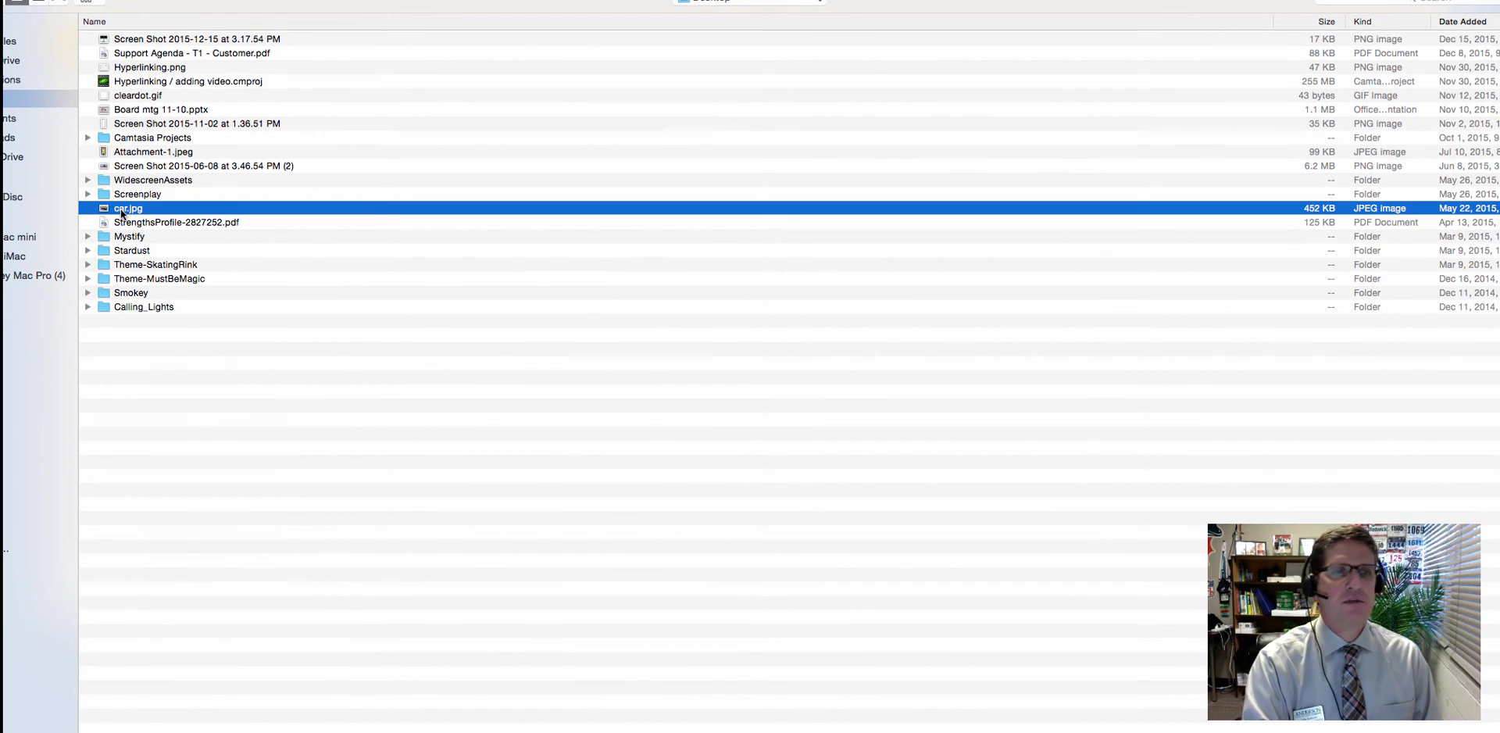
pyautogui.press('Return')
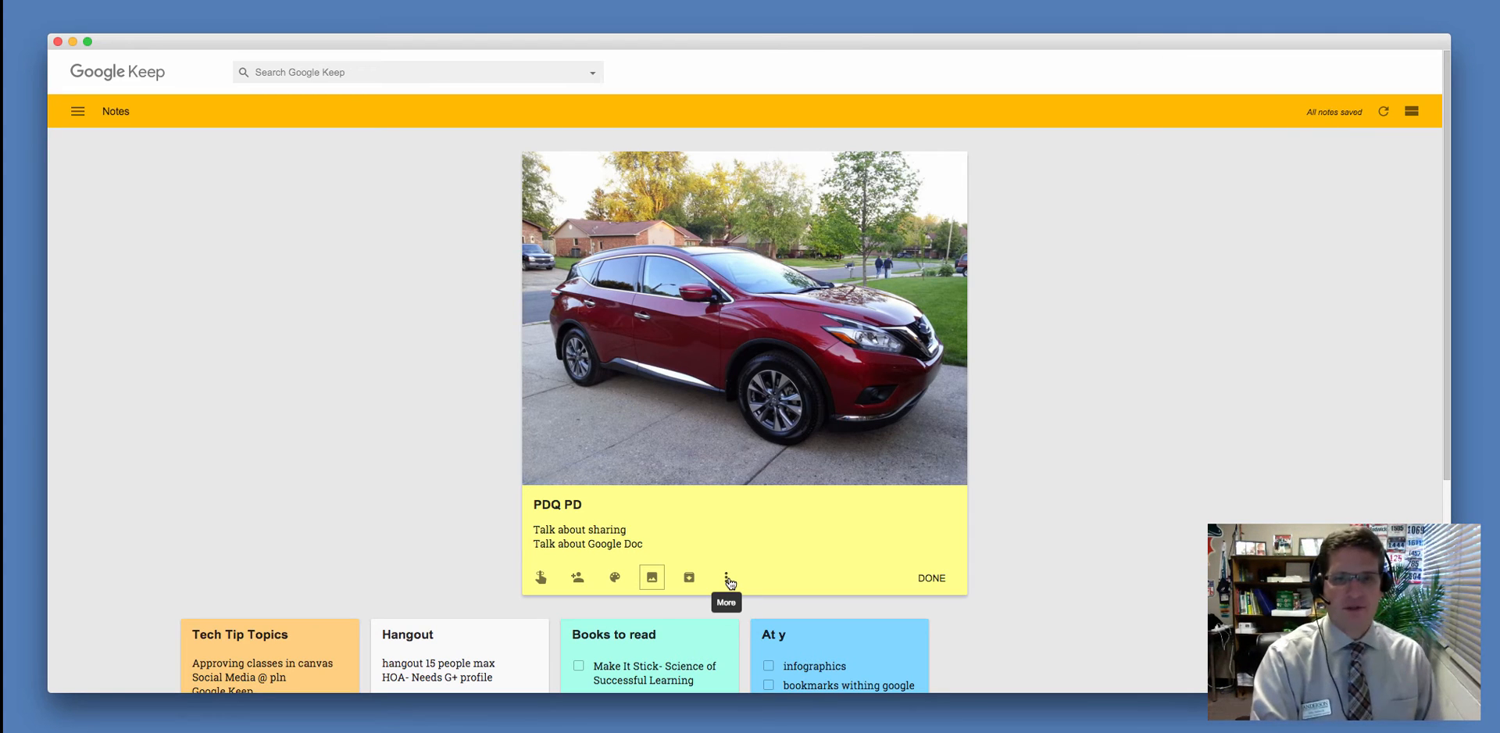
pyautogui.click(727, 578)
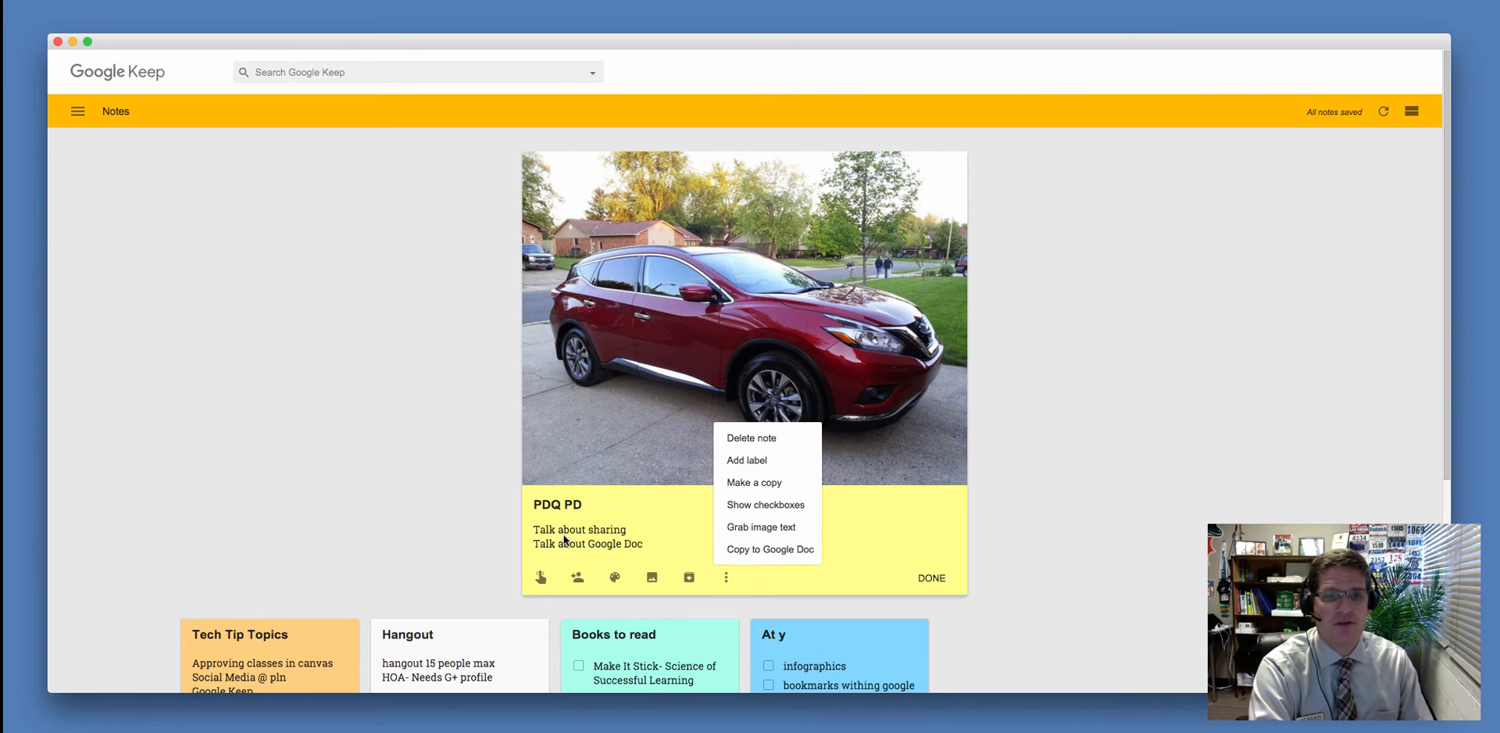
pyautogui.click(763, 504)
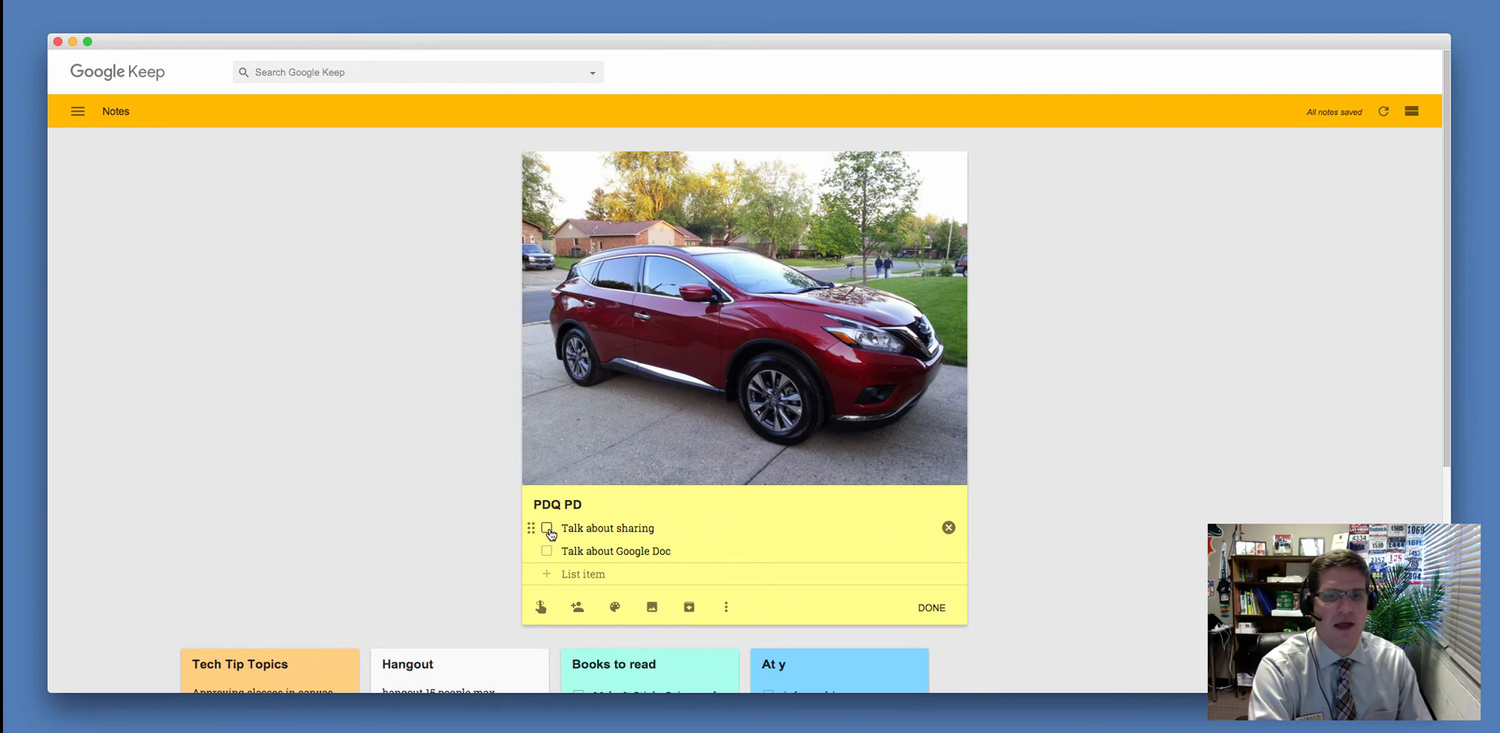
# - Copy the PDQ PD note to a Google Doc and open the resulting document
pyautogui.click(727, 608)
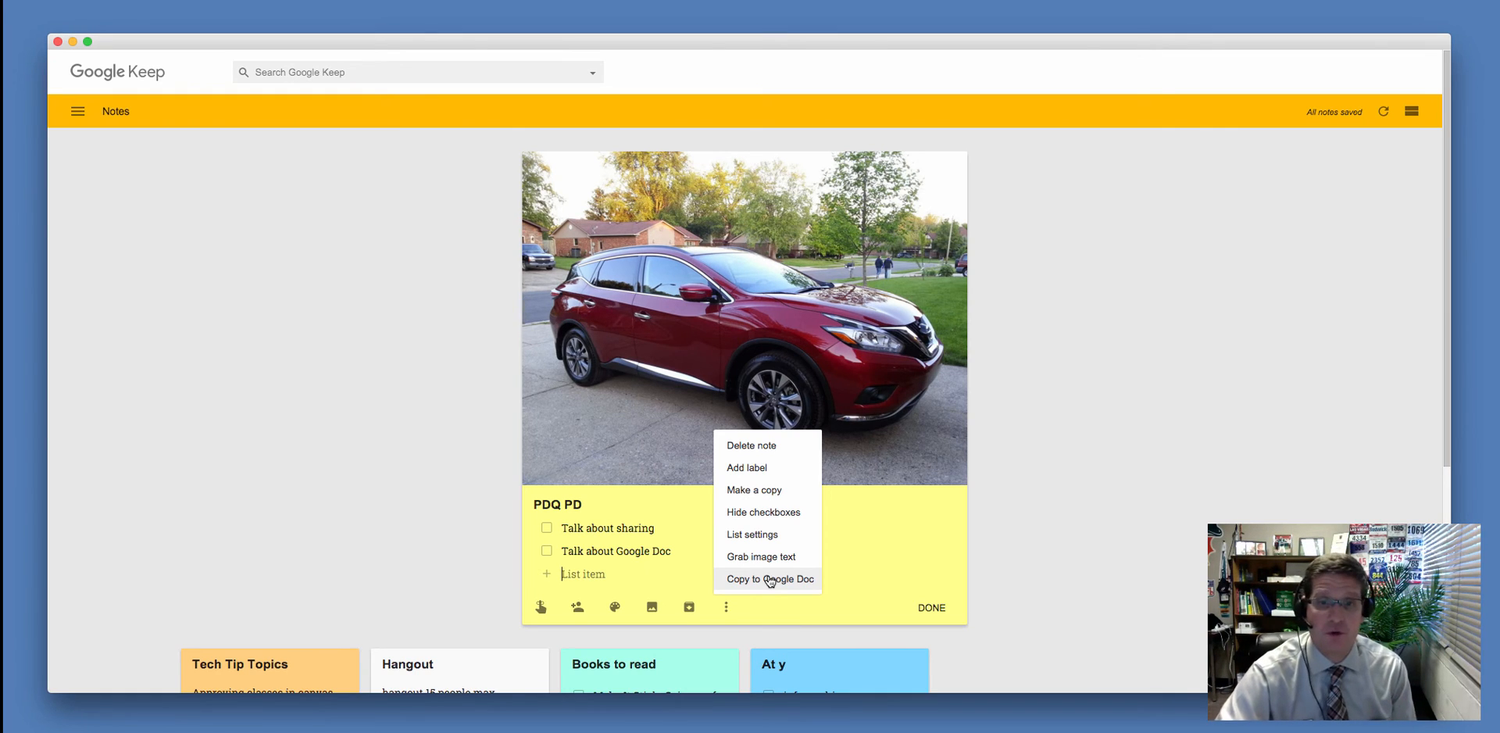
pyautogui.click(770, 580)
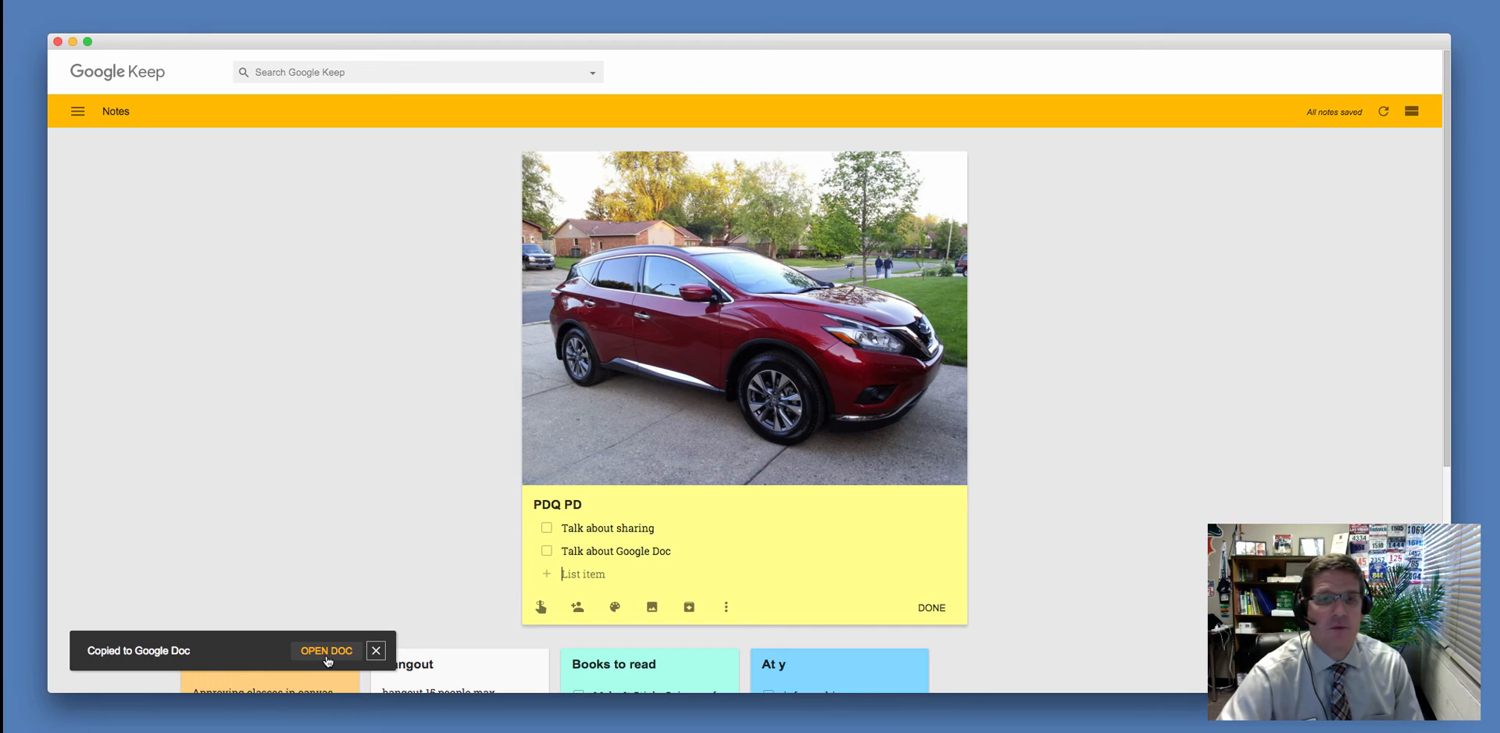
pyautogui.click(327, 652)
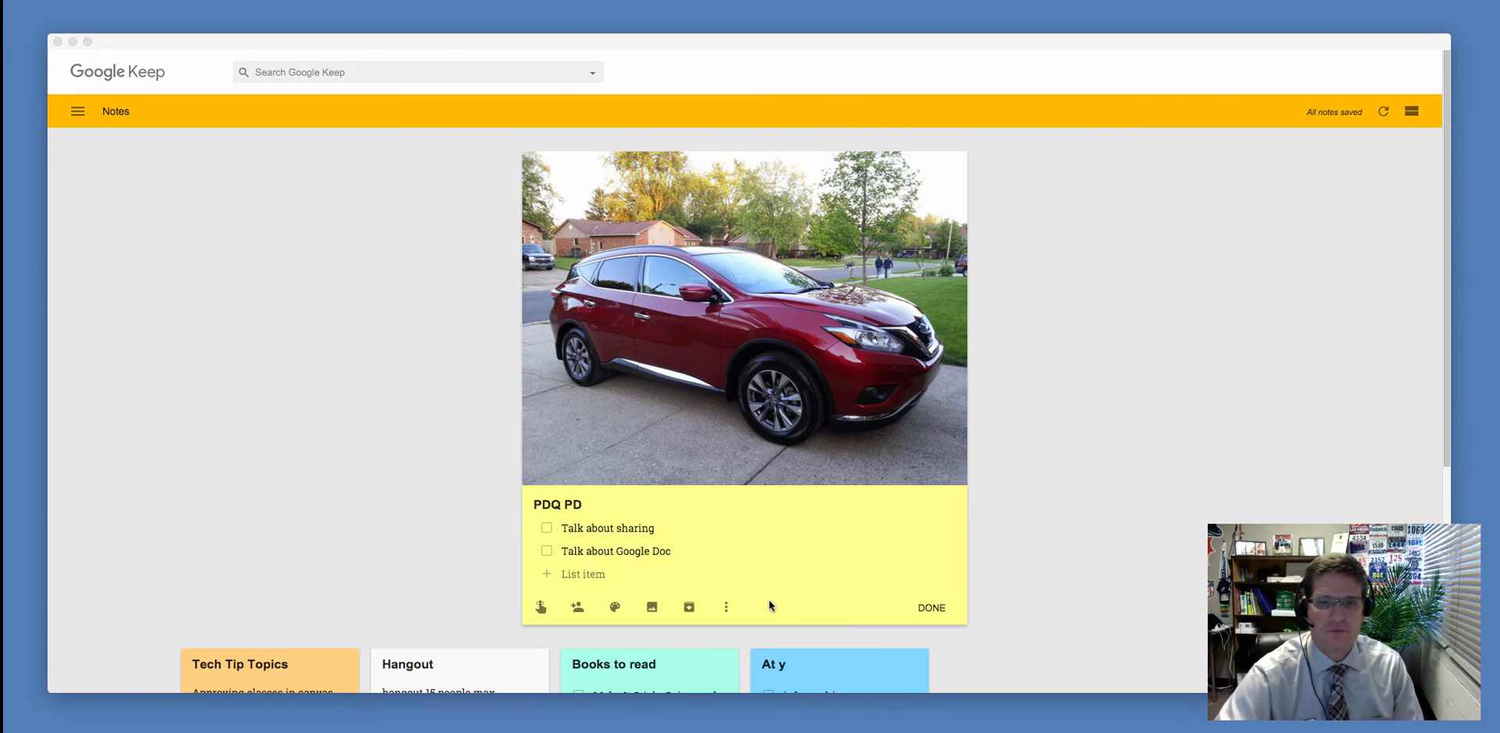
# - Look at the PDQ PD note's additional options and close the note to return to the notes overview
pyautogui.click(729, 607)
pyautogui.click(726, 610)
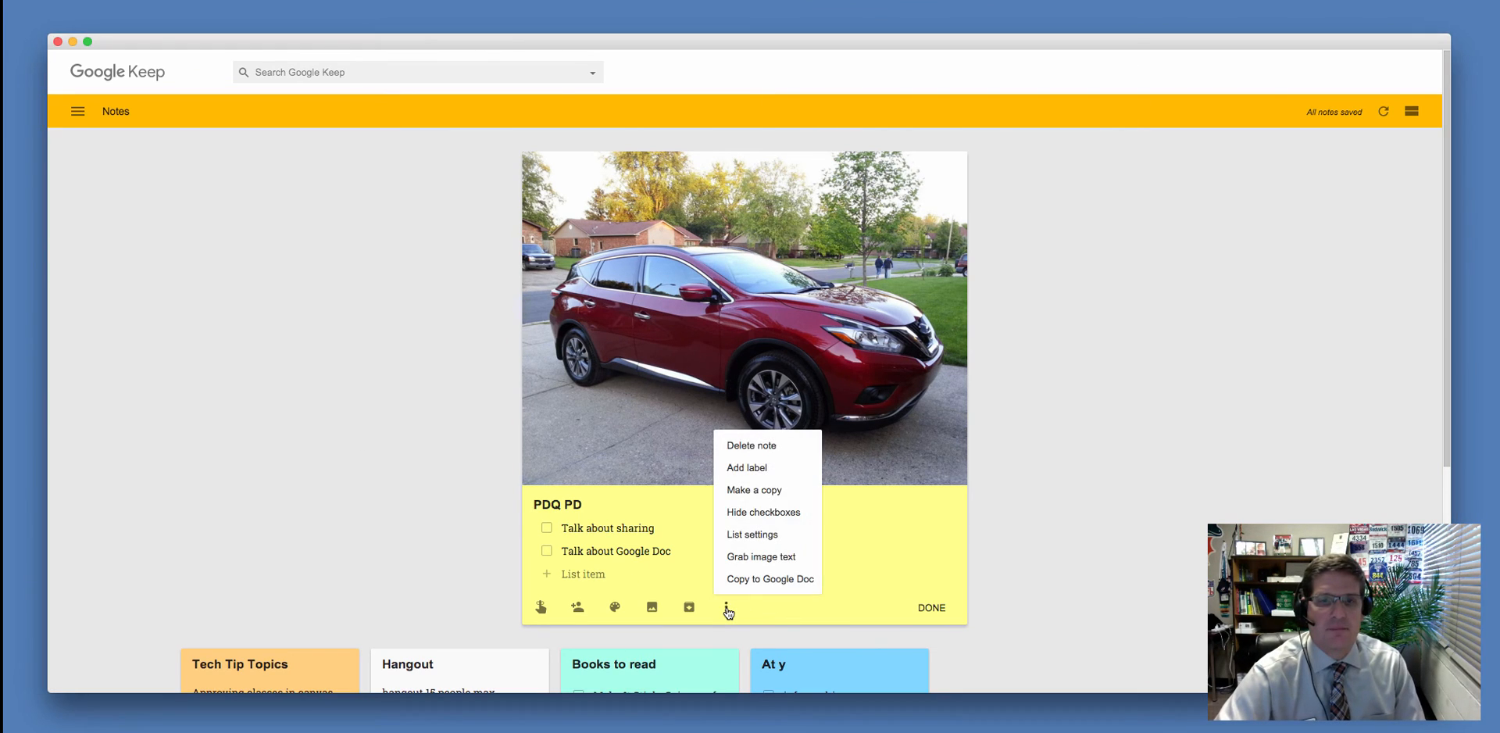
pyautogui.click(1325, 255)
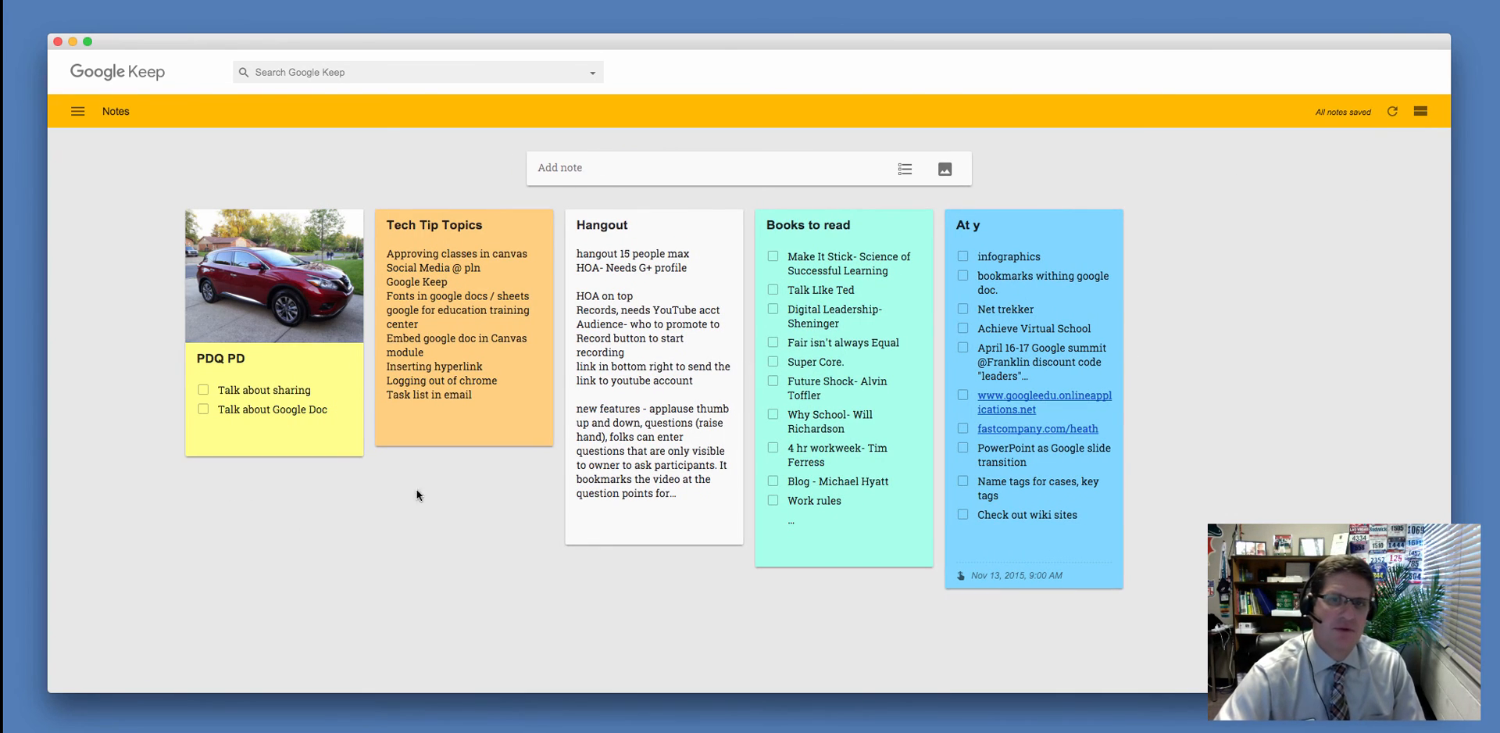
# - Switch the notes overview to the single-column list view and look through all notes down to "At y"
pyautogui.moveTo(1090, 497)
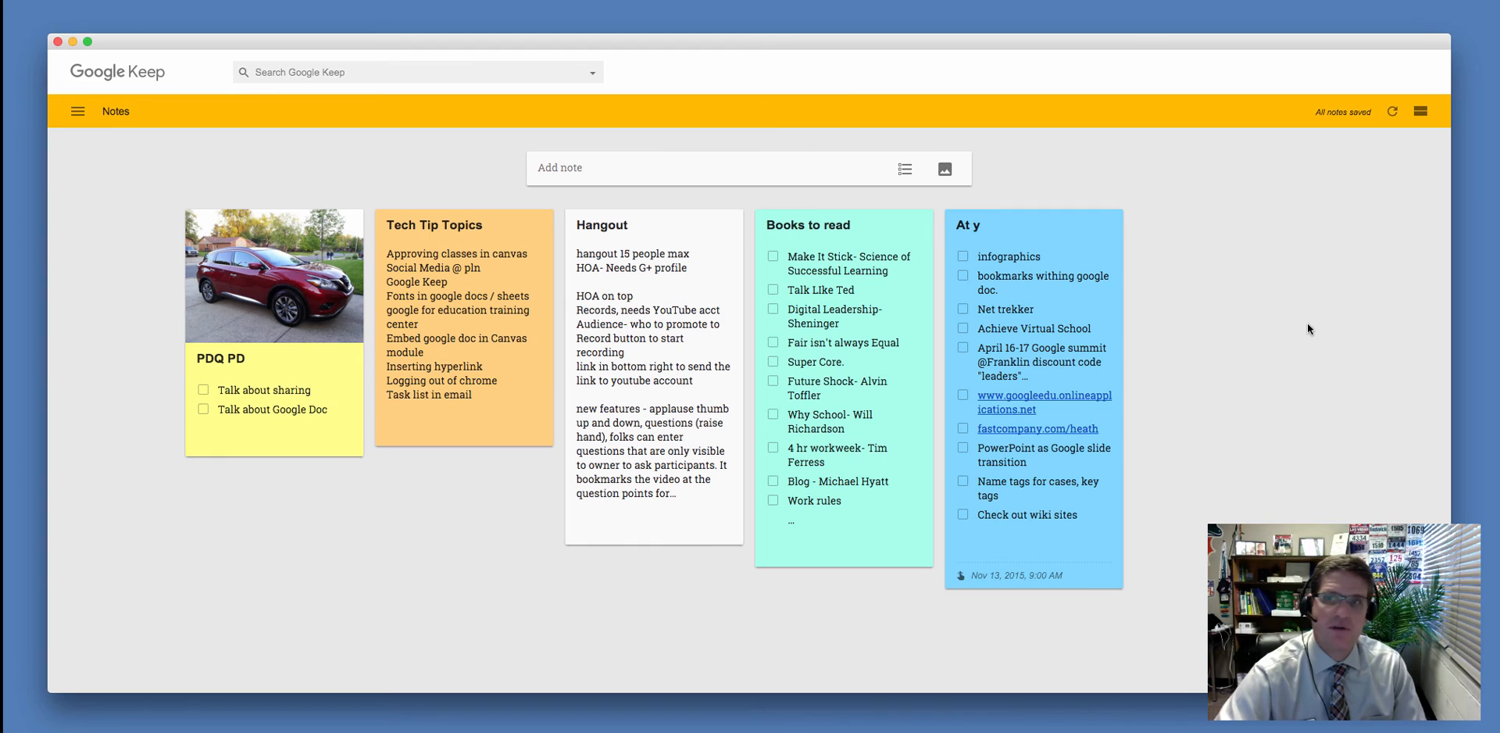
pyautogui.click(1420, 113)
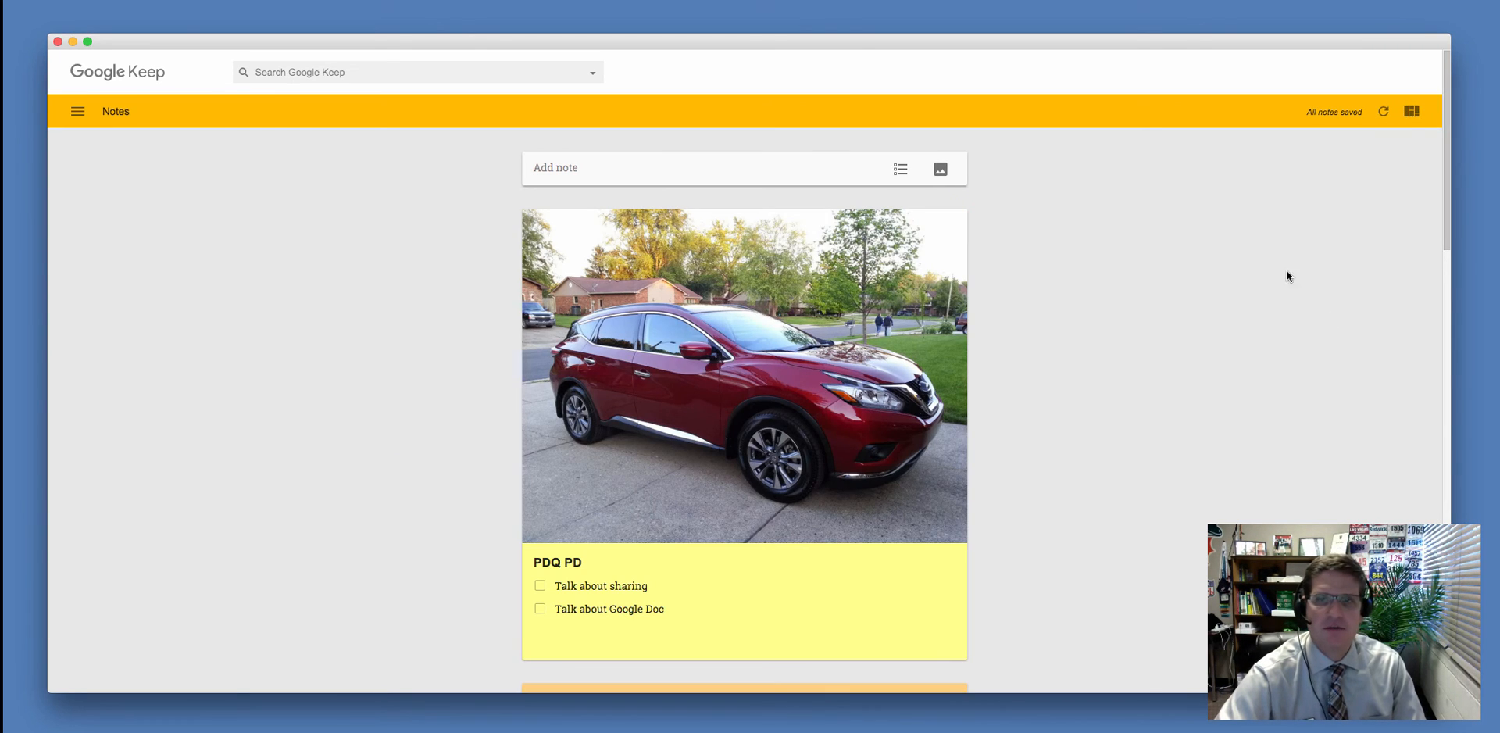
pyautogui.scroll(-2, 1164, 419)
pyautogui.scroll(-10, 1165, 420)
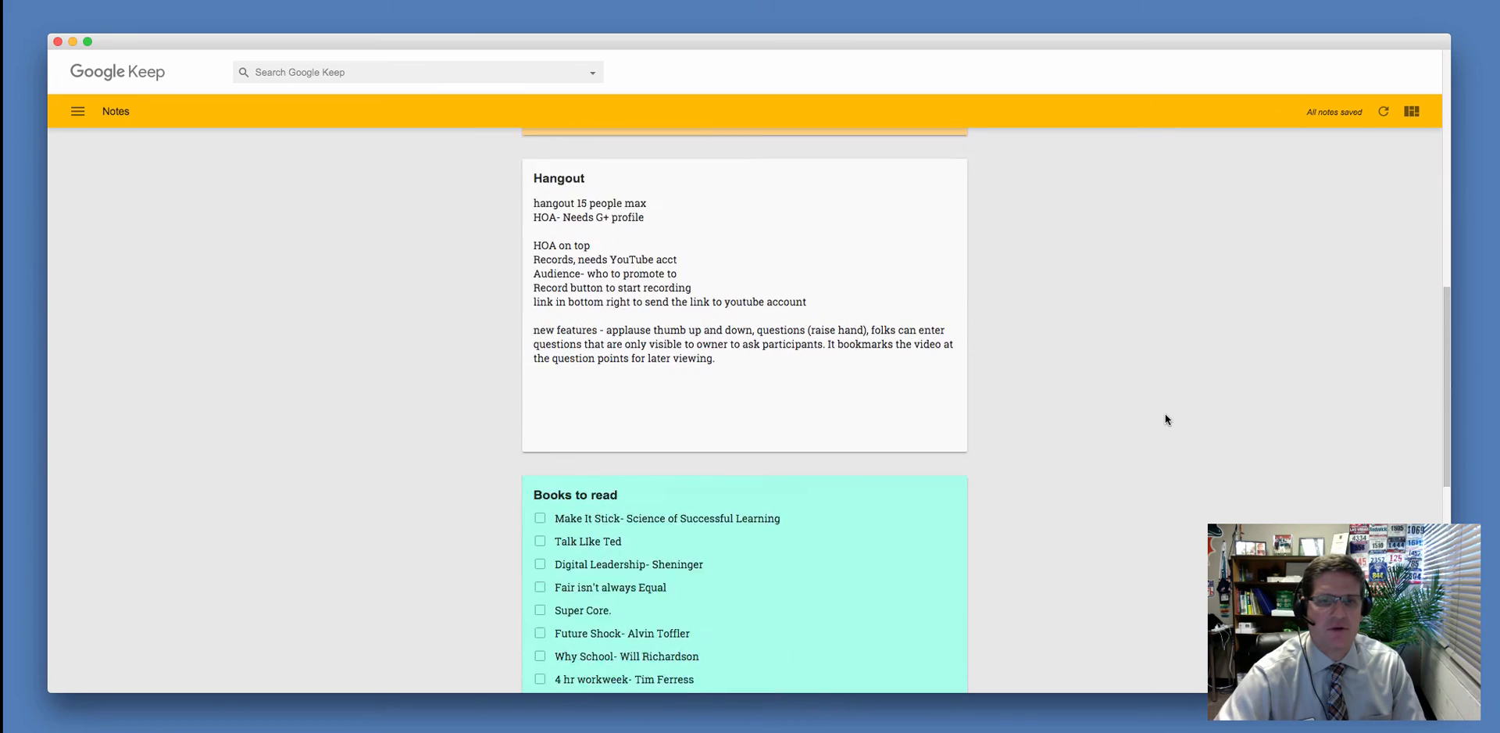
pyautogui.scroll(-6, 1165, 419)
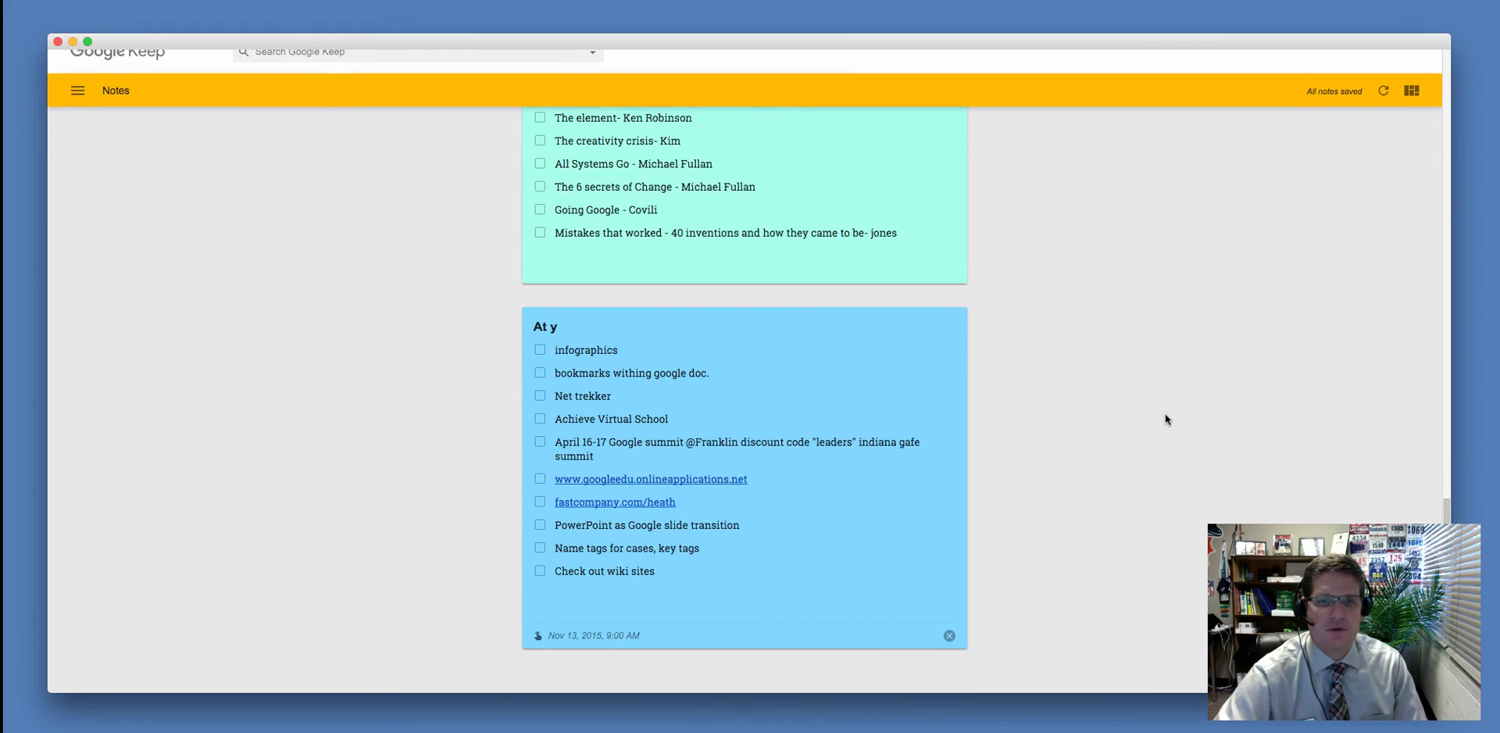